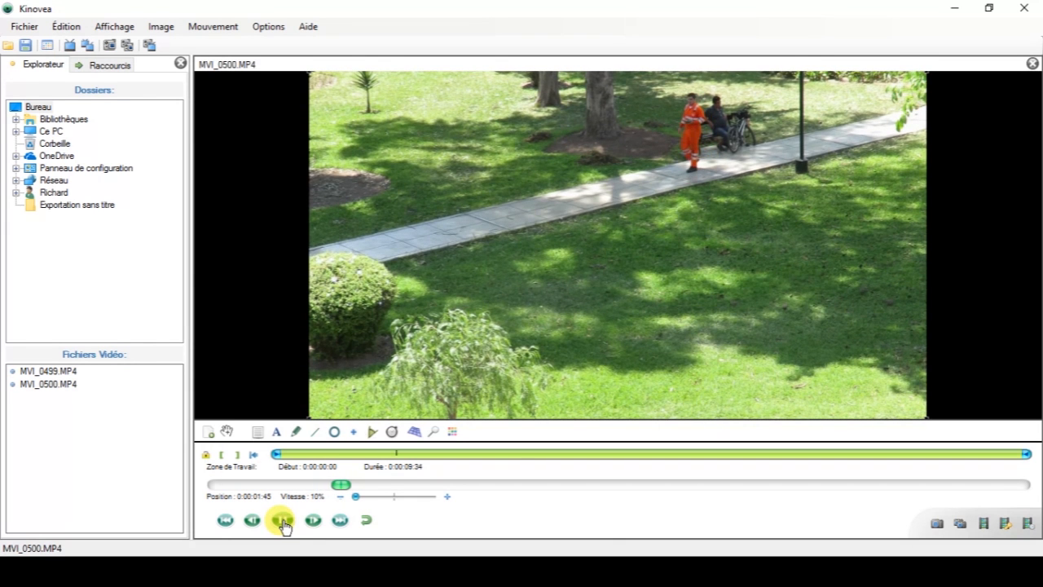
Limit the video's working zone to start at 0:00:01:63 and last 0:00:05:40, ending where the walker in orange reaches the bush.
{"action": "left_click", "coordinate": [282, 522]}
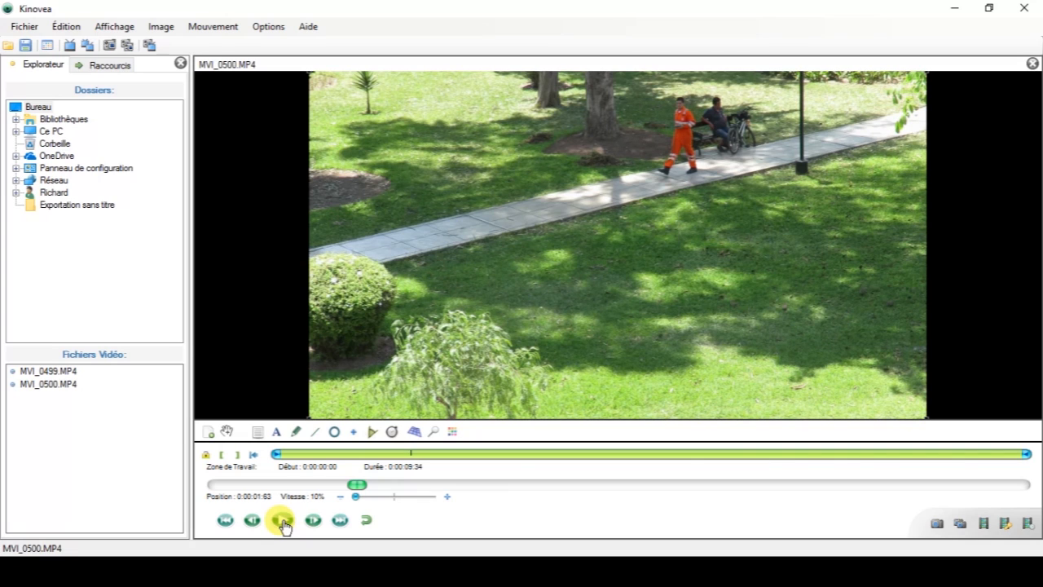
{"action": "left_click", "coordinate": [222, 457]}
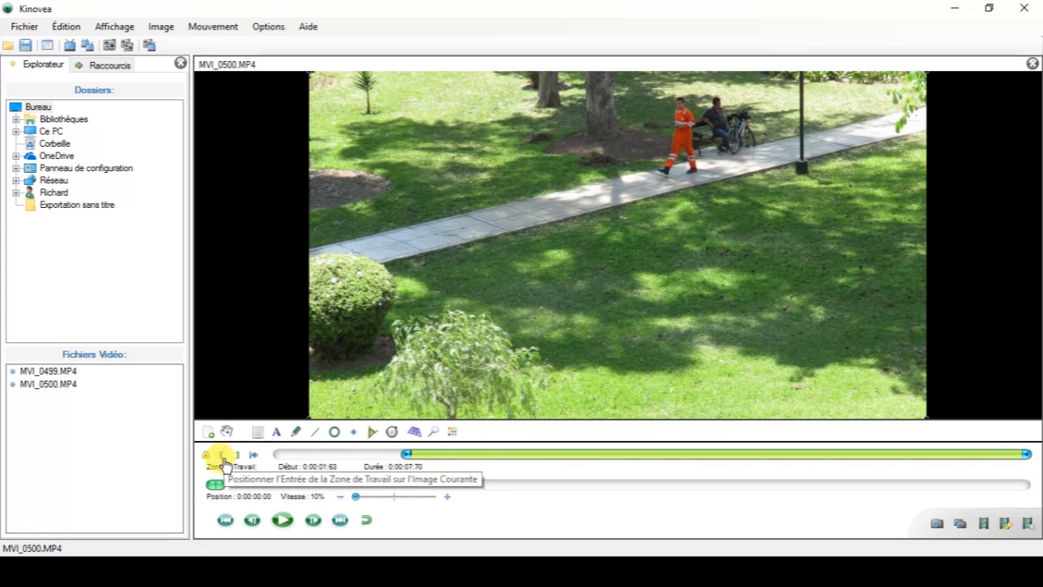
{"action": "left_click", "coordinate": [282, 520]}
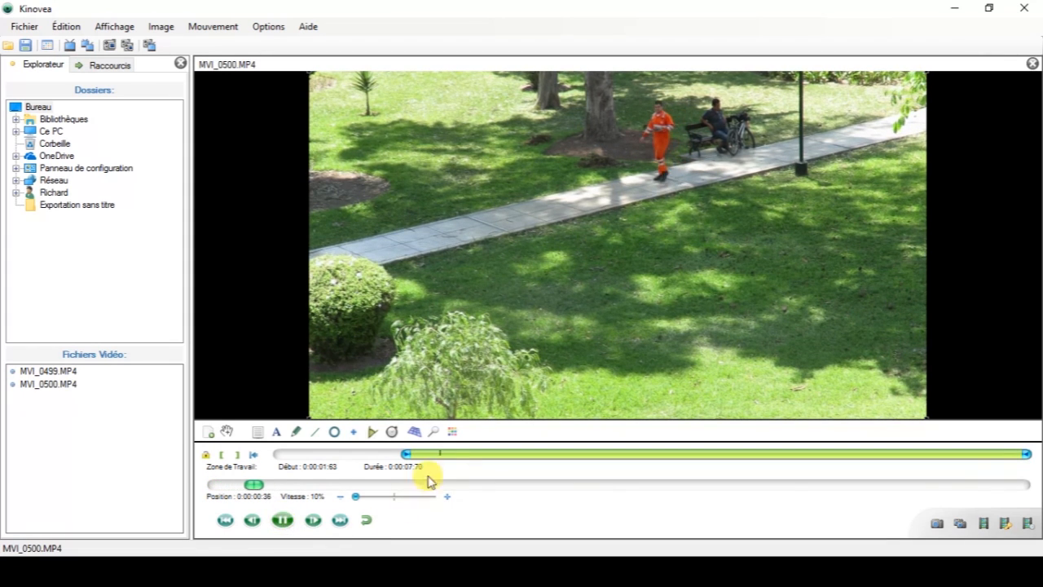
{"action": "left_click", "coordinate": [281, 521]}
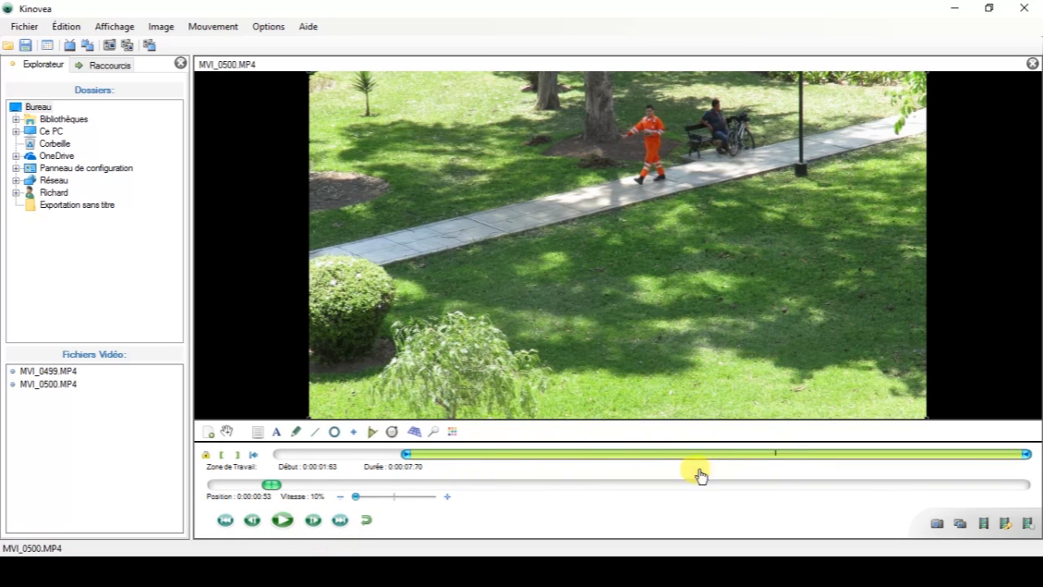
{"action": "left_click", "coordinate": [282, 521]}
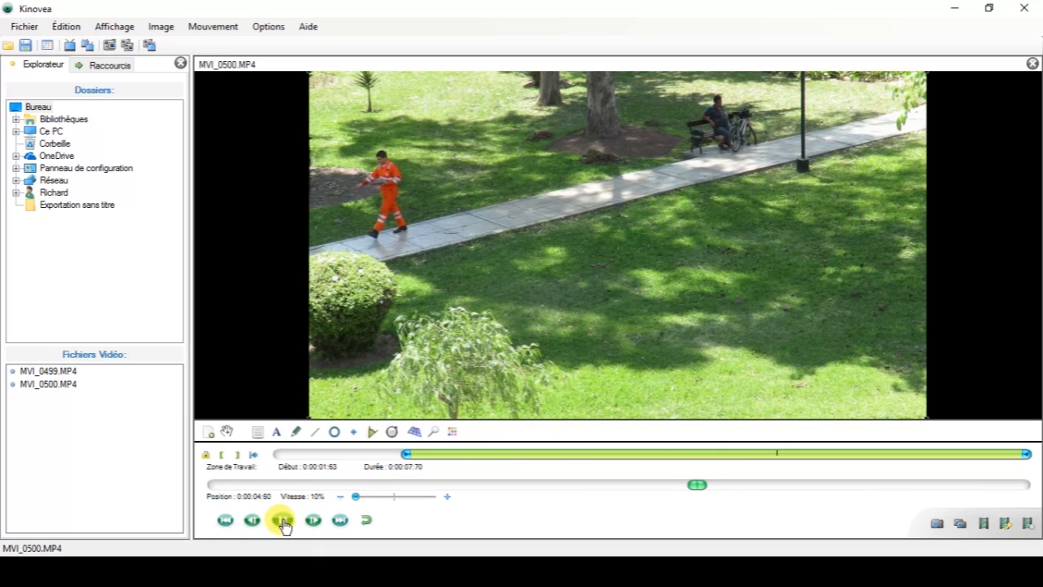
{"action": "left_click", "coordinate": [281, 520]}
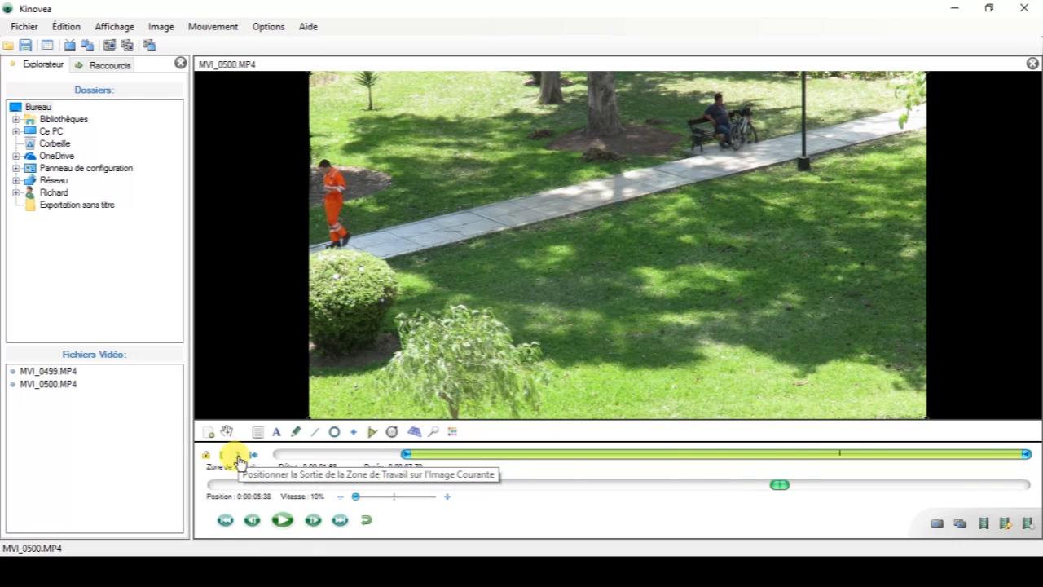
{"action": "left_click", "coordinate": [238, 456]}
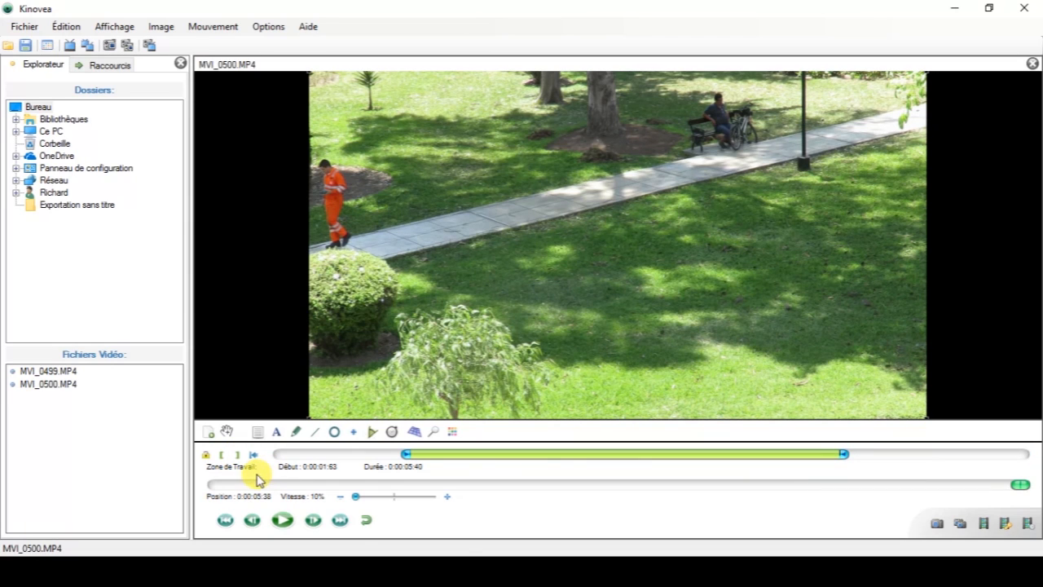
Set up an image sequence export of the working zone with one image every 74 hundredths of a second.
{"action": "left_click", "coordinate": [960, 526]}
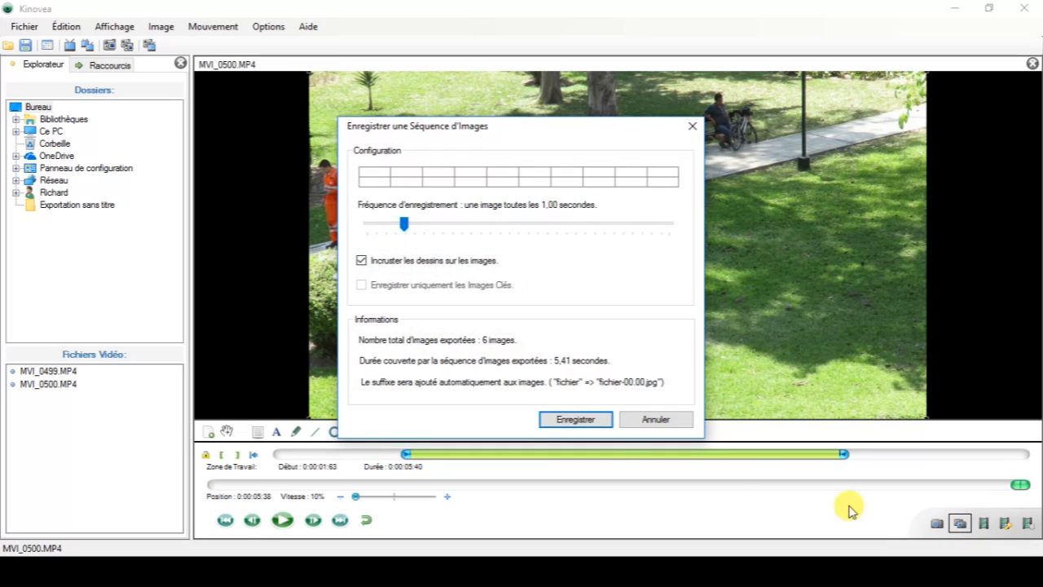
{"action": "mouse_move", "coordinate": [405, 228]}
{"action": "left_mouse_down"}
{"action": "mouse_move", "coordinate": [378, 225]}
{"action": "mouse_move", "coordinate": [474, 224]}
{"action": "mouse_move", "coordinate": [383, 227]}
{"action": "mouse_move", "coordinate": [399, 229]}
{"action": "left_mouse_up"}
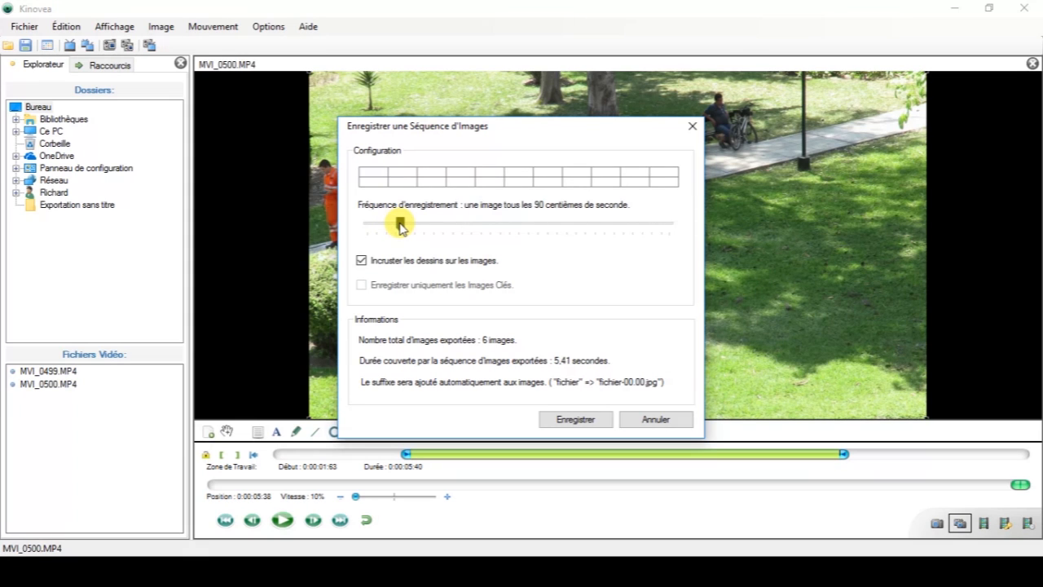
{"action": "left_click_drag", "start_coordinate": [399, 227], "coordinate": [395, 230]}
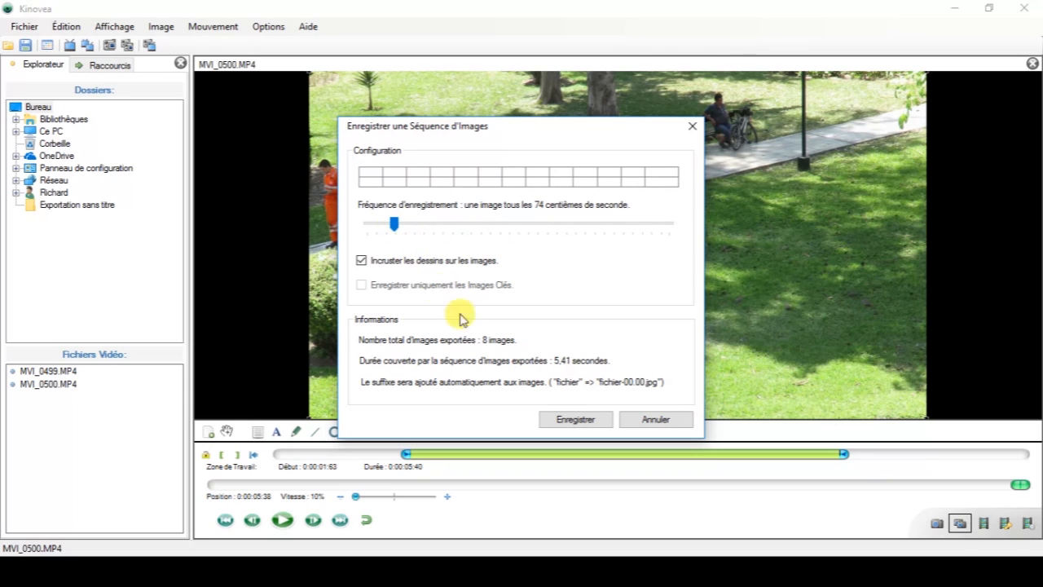
Save the image sequence as MVI_0500.jpg in a new folder named sequenceImages on the desktop.
{"action": "left_click", "coordinate": [576, 419]}
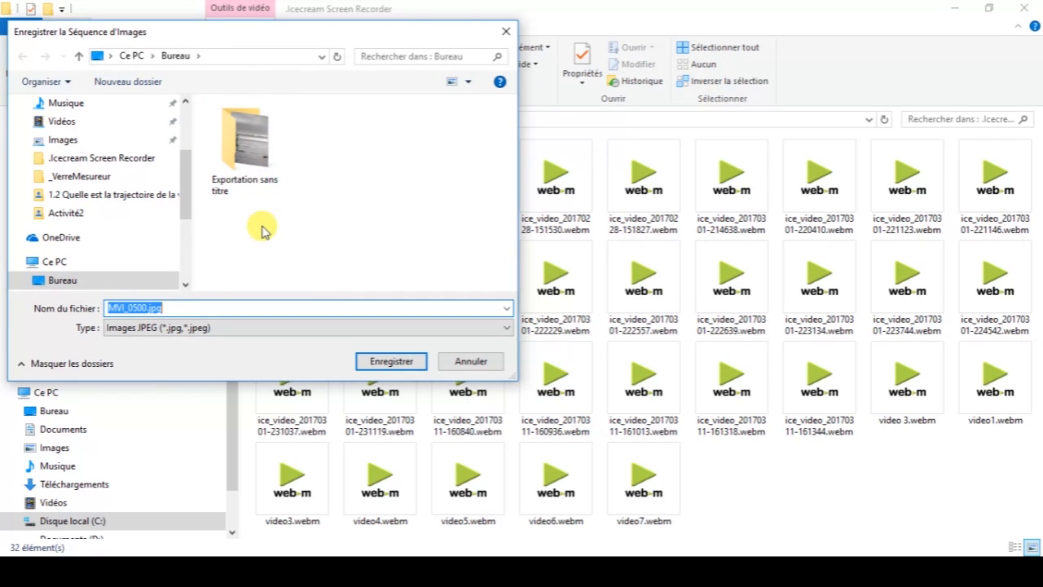
{"action": "left_click", "coordinate": [128, 81]}
{"action": "type", "text": "sequenceImages"}
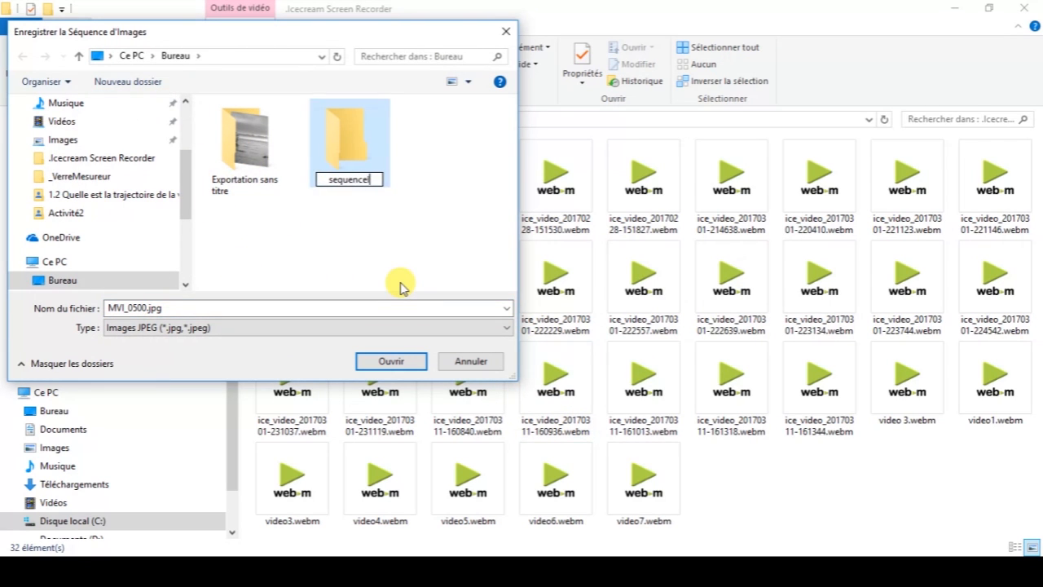
{"action": "key", "text": "Return"}
{"action": "left_click", "coordinate": [391, 360]}
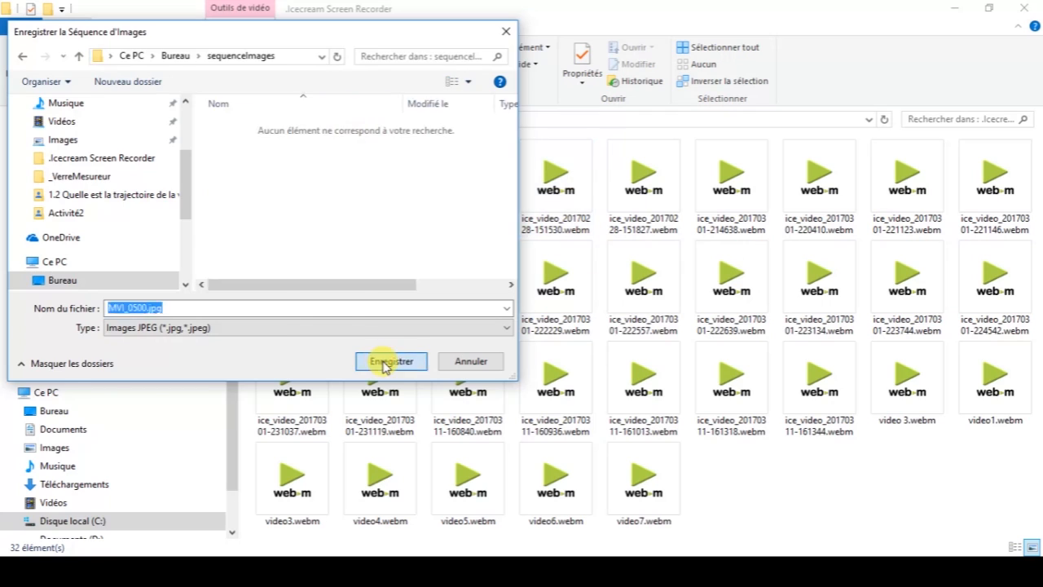
{"action": "left_click", "coordinate": [389, 362]}
Switch to PhotoFiltre 7 and open the first exported image, MVI_0500-0.00.00.00.jpg, from the desktop folder sequenceImages.
{"action": "left_click", "coordinate": [804, 571]}
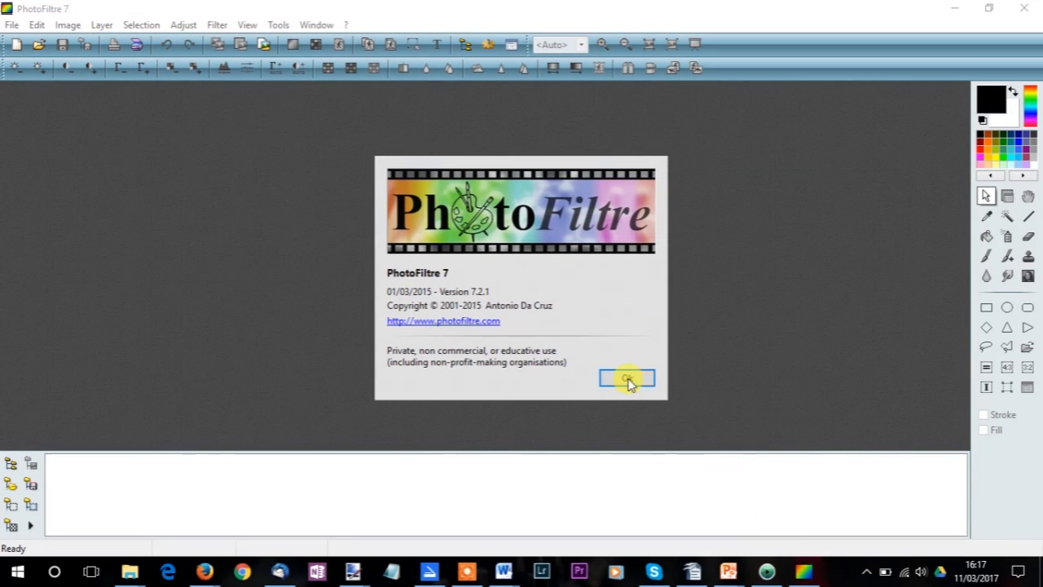
{"action": "left_click", "coordinate": [626, 378]}
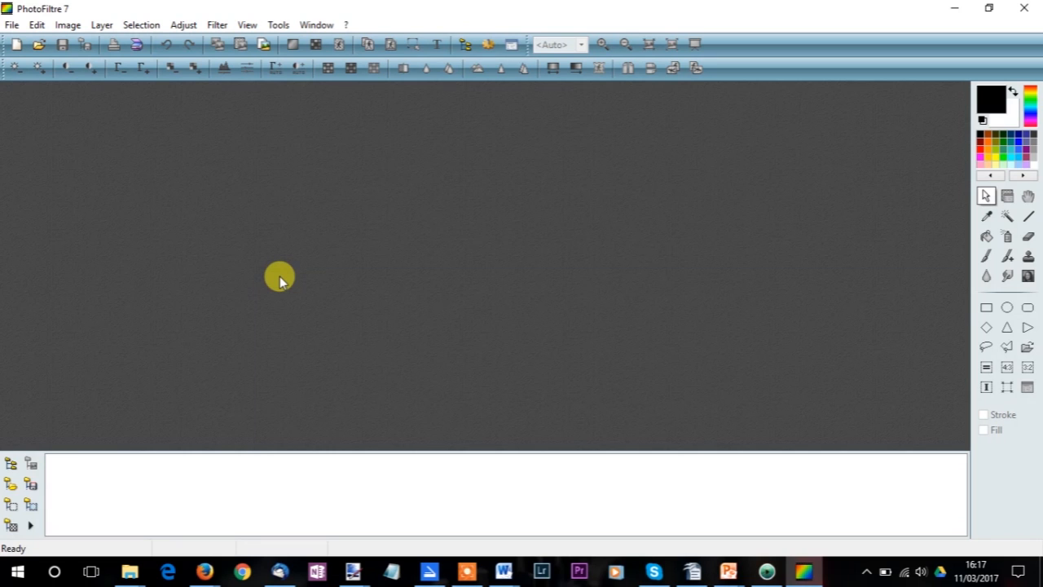
{"action": "left_click", "coordinate": [38, 45]}
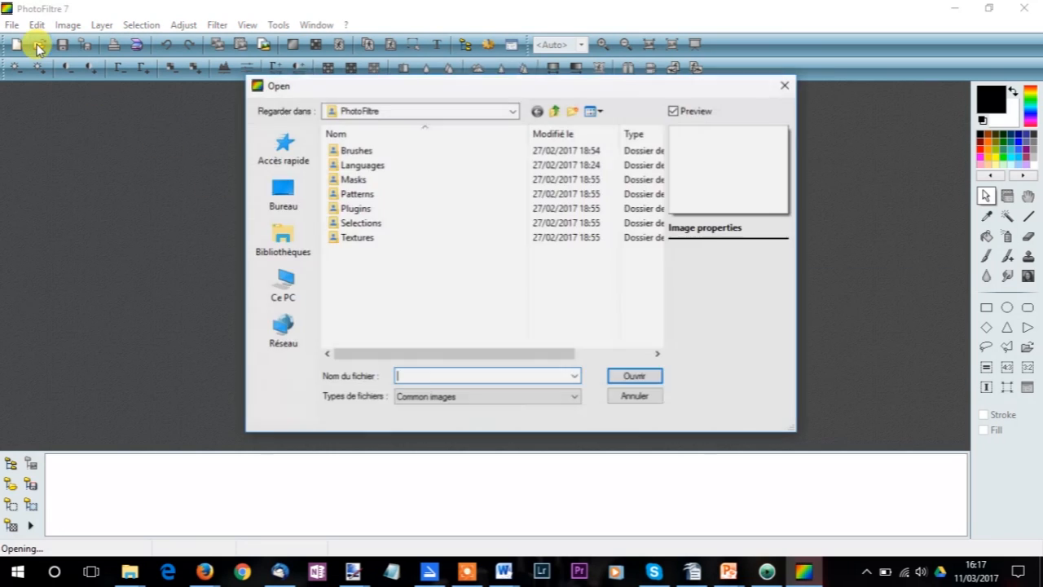
{"action": "left_click", "coordinate": [284, 196]}
{"action": "double_click", "coordinate": [399, 271]}
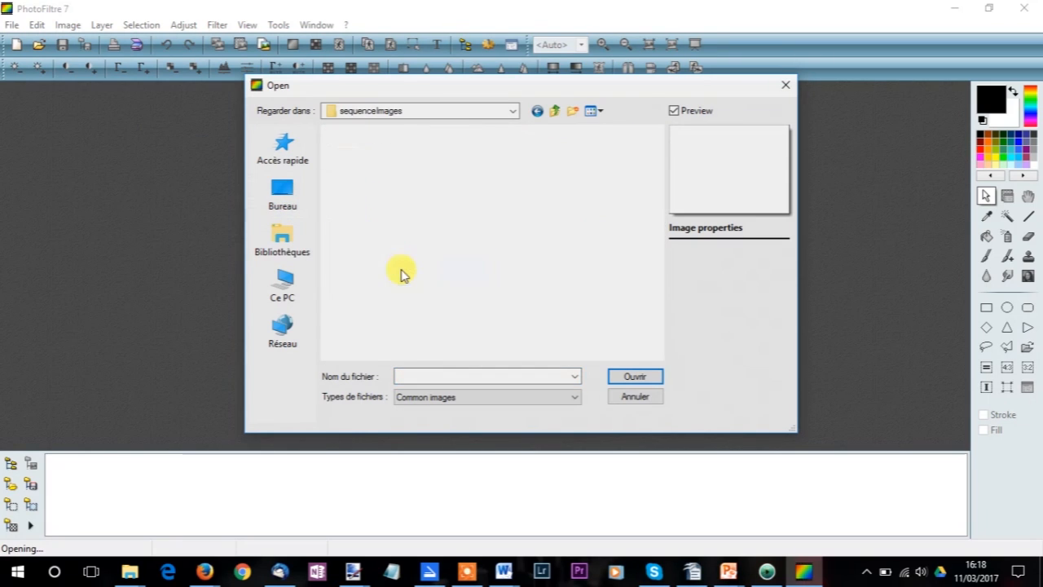
{"action": "double_click", "coordinate": [368, 185]}
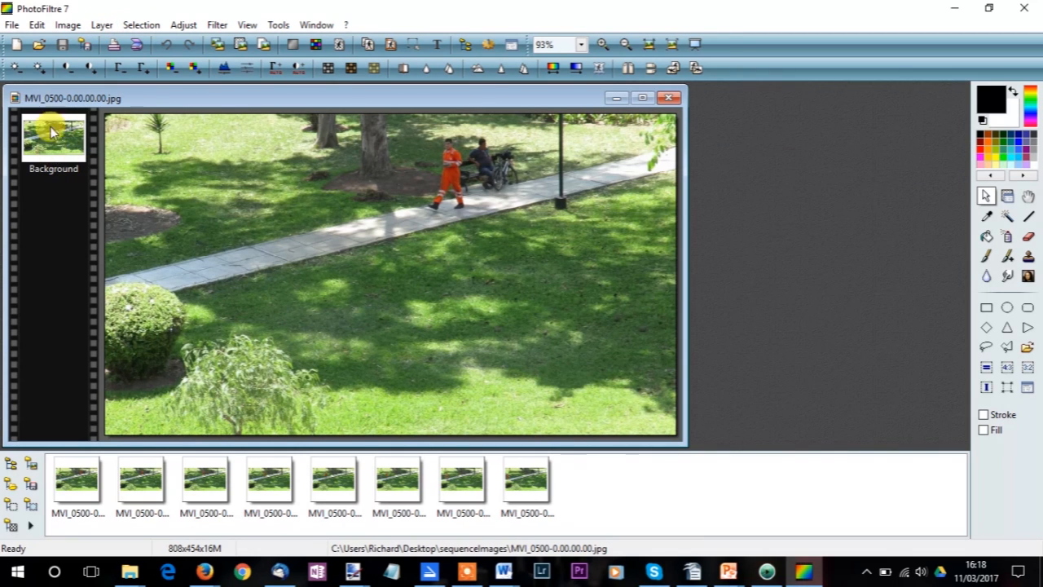
Add the second image of the exported sequence as a new layer above the background.
{"action": "left_click", "coordinate": [101, 24]}
{"action": "mouse_move", "coordinate": [187, 42]}
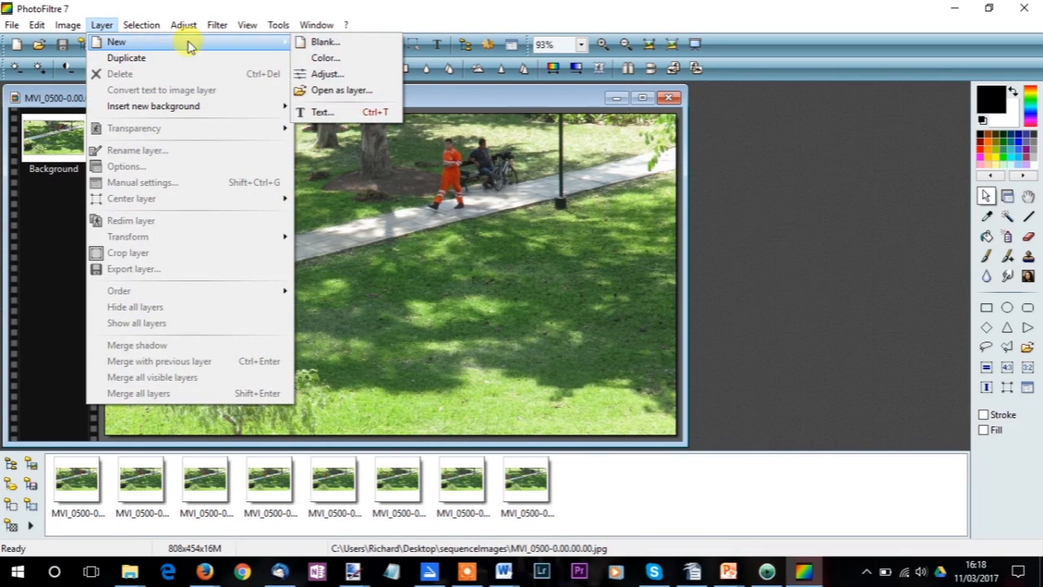
{"action": "left_click", "coordinate": [341, 91]}
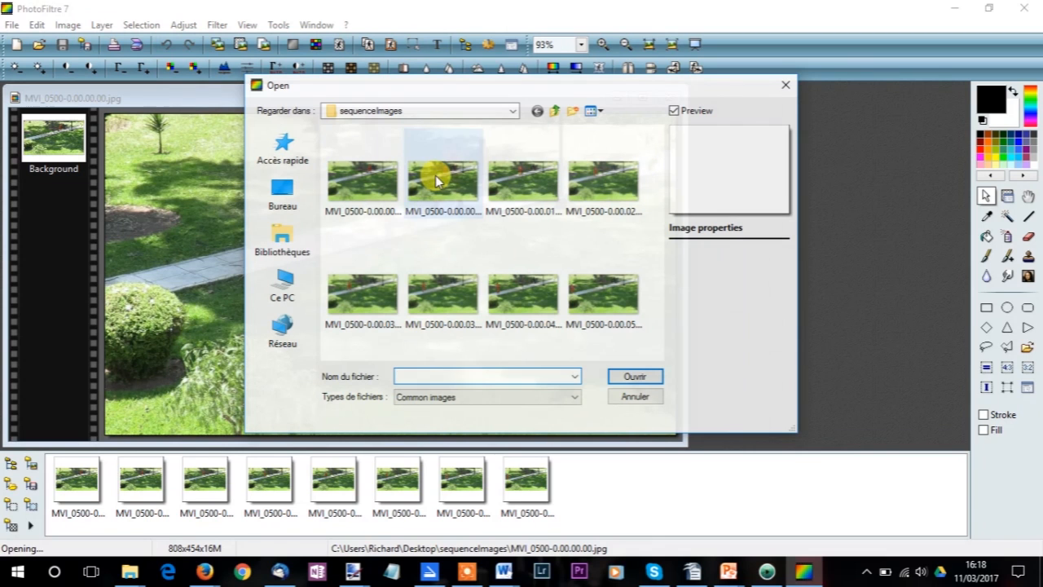
{"action": "left_click", "coordinate": [436, 181]}
{"action": "left_click", "coordinate": [629, 377]}
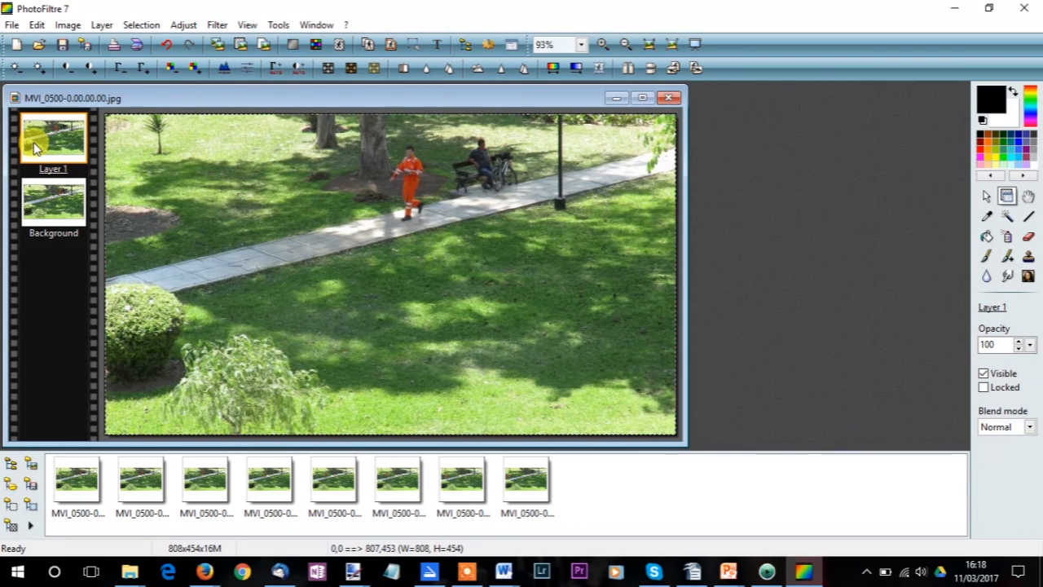
Hide Layer 1 to compare it with the background image, and make it visible again.
{"action": "right_click", "coordinate": [42, 142]}
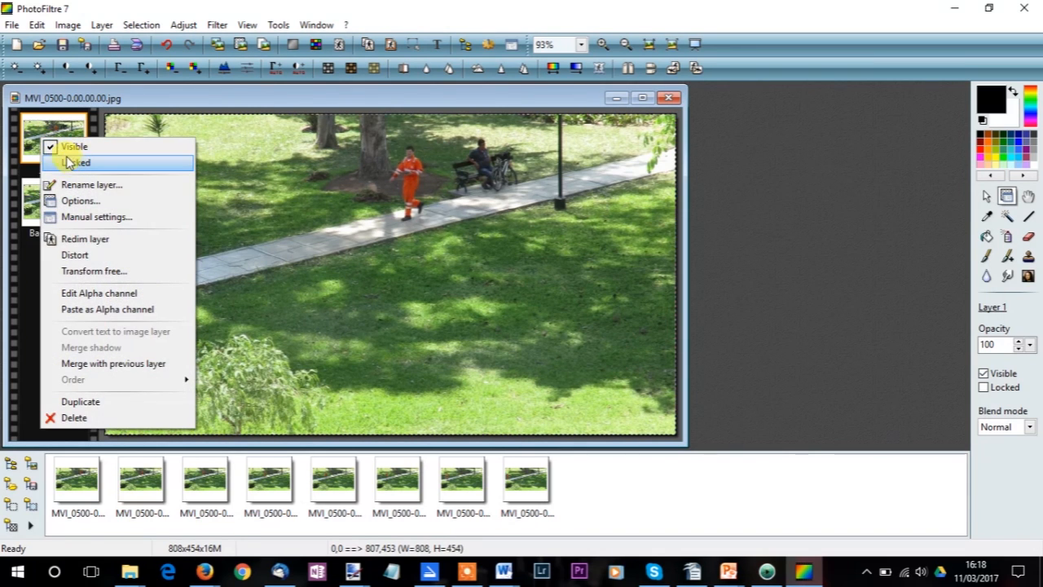
{"action": "left_click", "coordinate": [53, 149]}
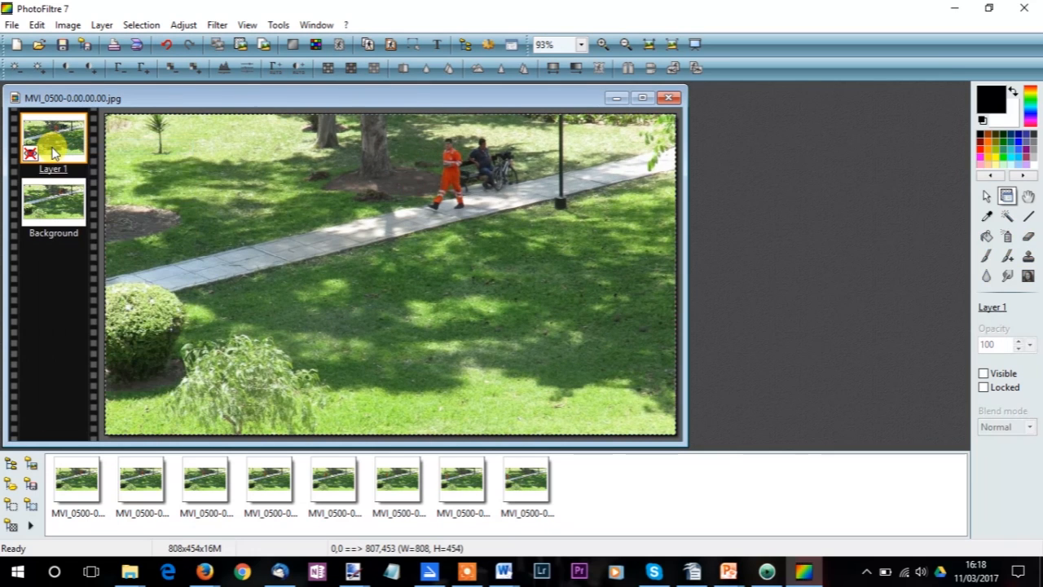
{"action": "right_click", "coordinate": [55, 153]}
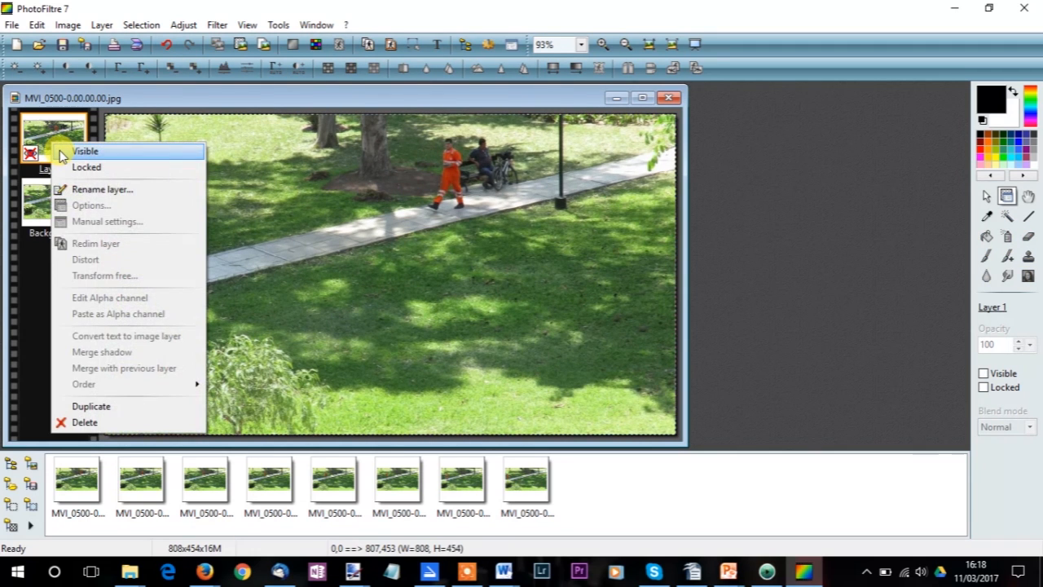
{"action": "left_click", "coordinate": [60, 153]}
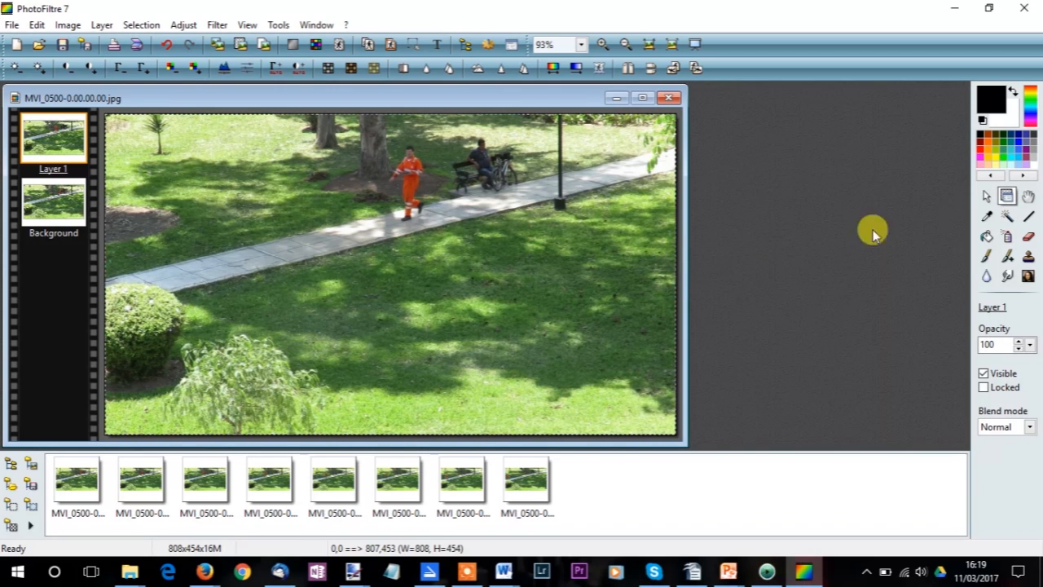
Cut everything on Layer 1 outside a rectangle of about 69 by 119 pixels around the walker in orange.
{"action": "left_click", "coordinate": [985, 197]}
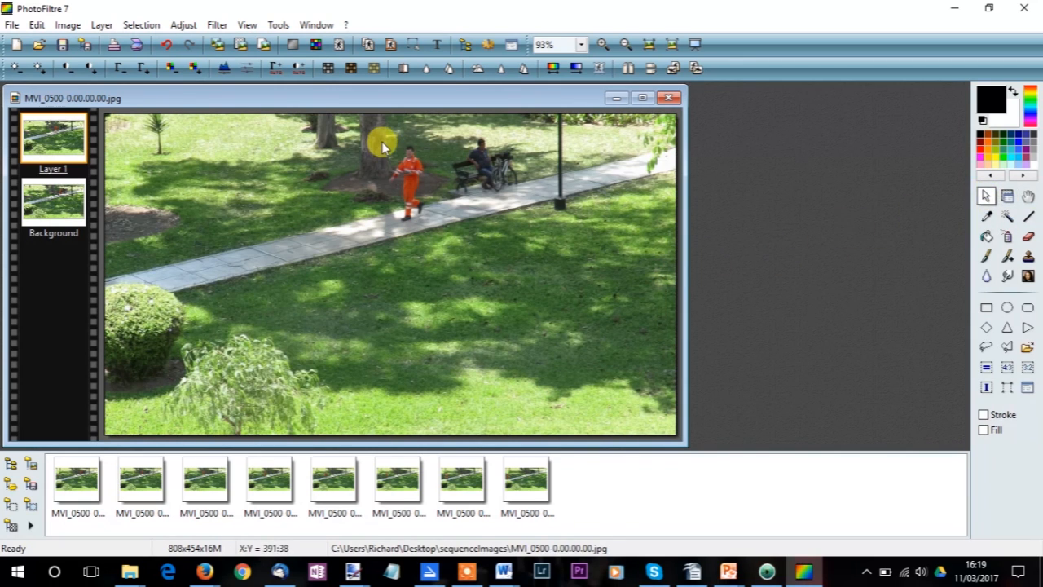
{"action": "left_click_drag", "start_coordinate": [382, 147], "coordinate": [433, 229]}
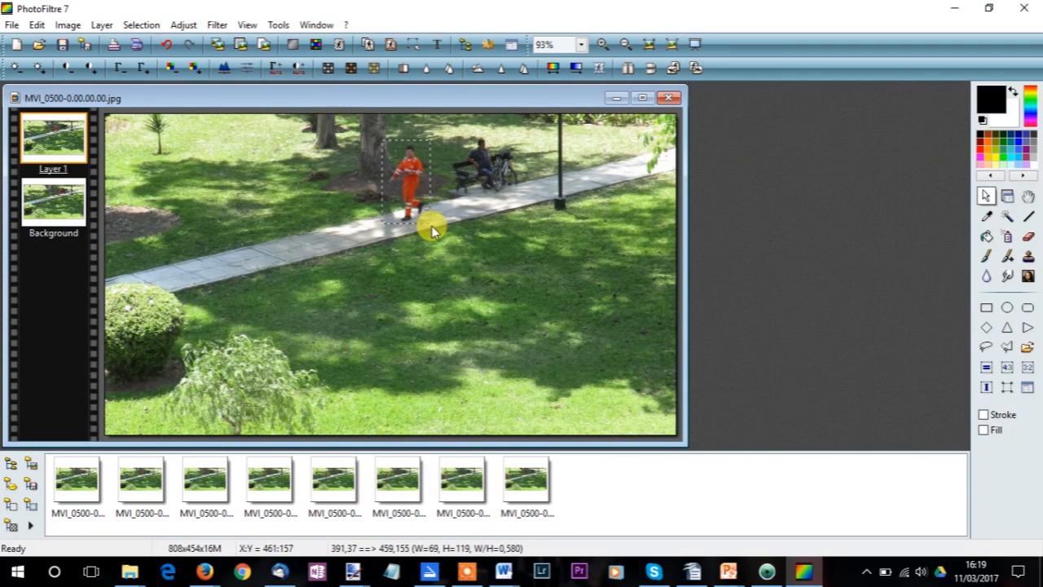
{"action": "left_click", "coordinate": [142, 25]}
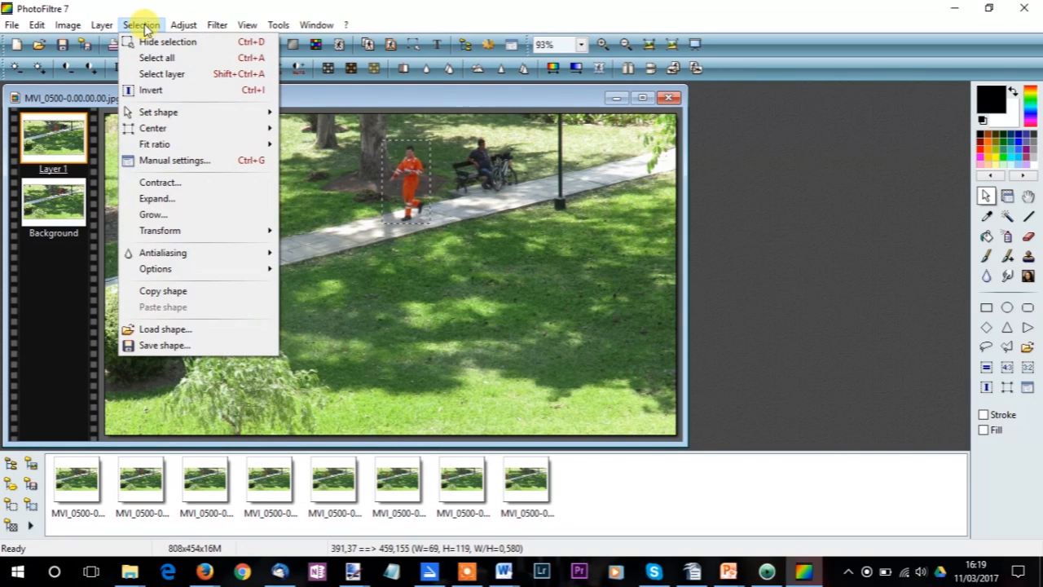
{"action": "left_click", "coordinate": [145, 90]}
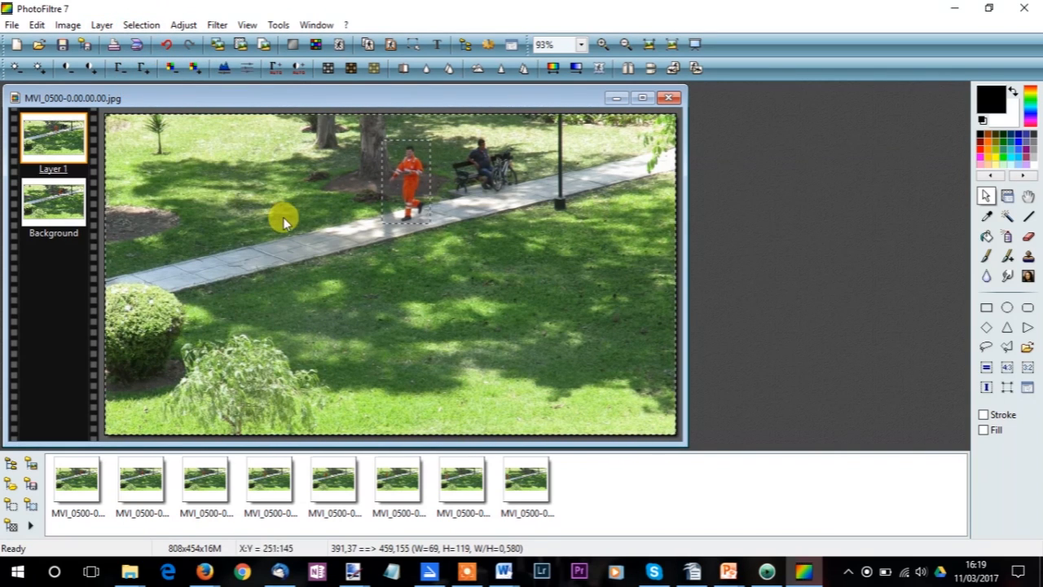
{"action": "left_click", "coordinate": [39, 26]}
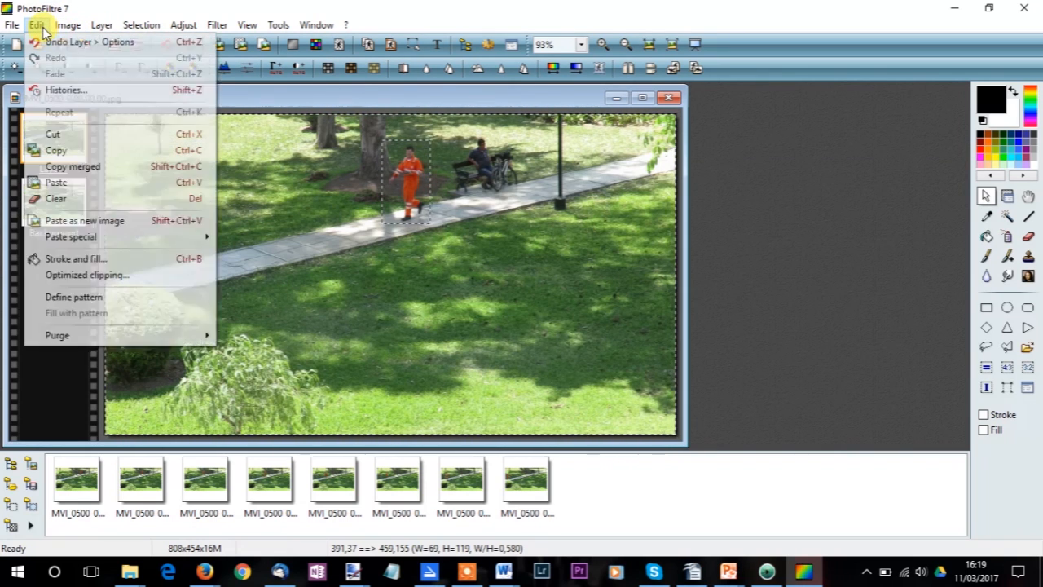
{"action": "left_click", "coordinate": [76, 142]}
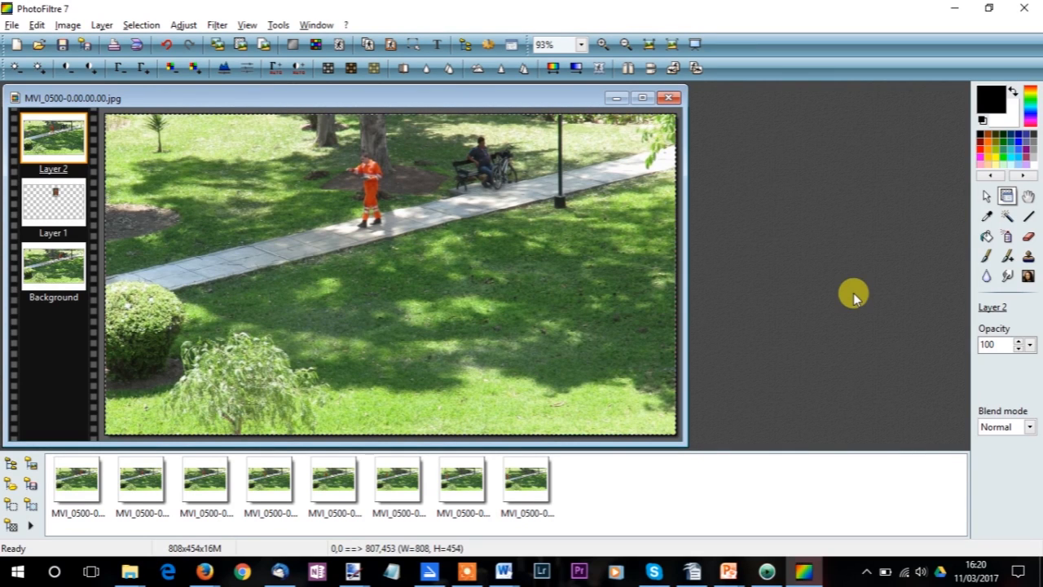
Delete everything on Layer 2 outside a rectangle of about 57 by 117 pixels around the walker in orange.
{"action": "left_click", "coordinate": [986, 196]}
{"action": "left_click_drag", "start_coordinate": [344, 148], "coordinate": [383, 230]}
{"action": "left_click", "coordinate": [142, 25]}
{"action": "left_click", "coordinate": [151, 89]}
{"action": "key", "text": "Delete"}
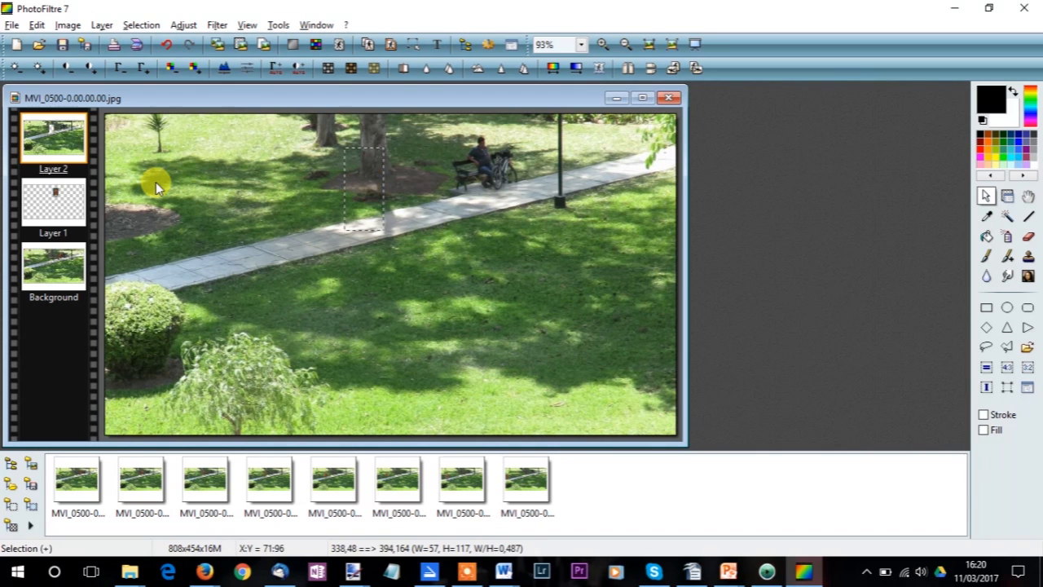
{"action": "key", "text": "ctrl+z"}
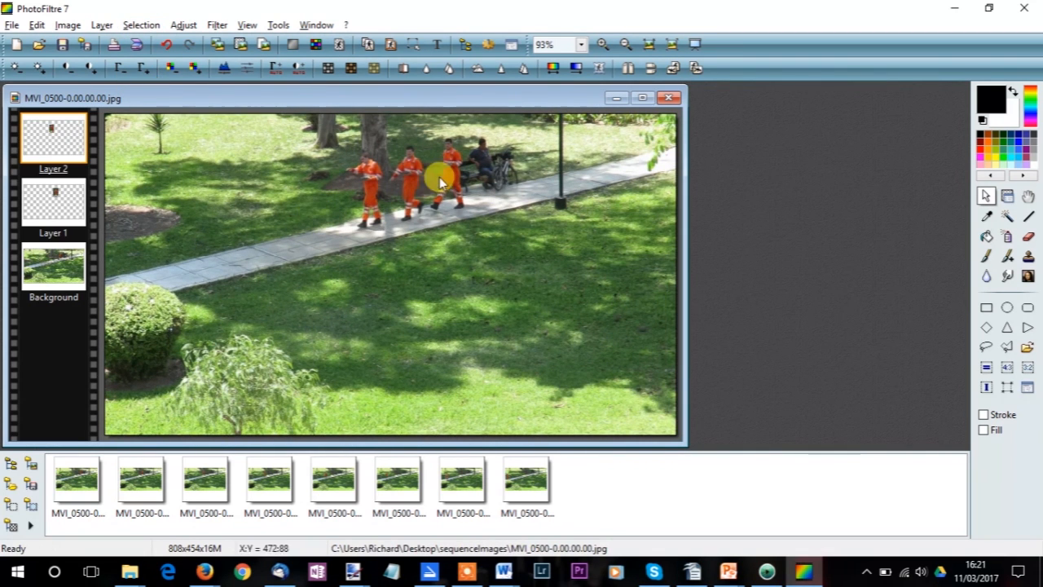
Add the next sequence image as Layer 3 and delete everything outside a rectangle of about 66 by 103 pixels around the walker in orange.
{"action": "left_click", "coordinate": [141, 25]}
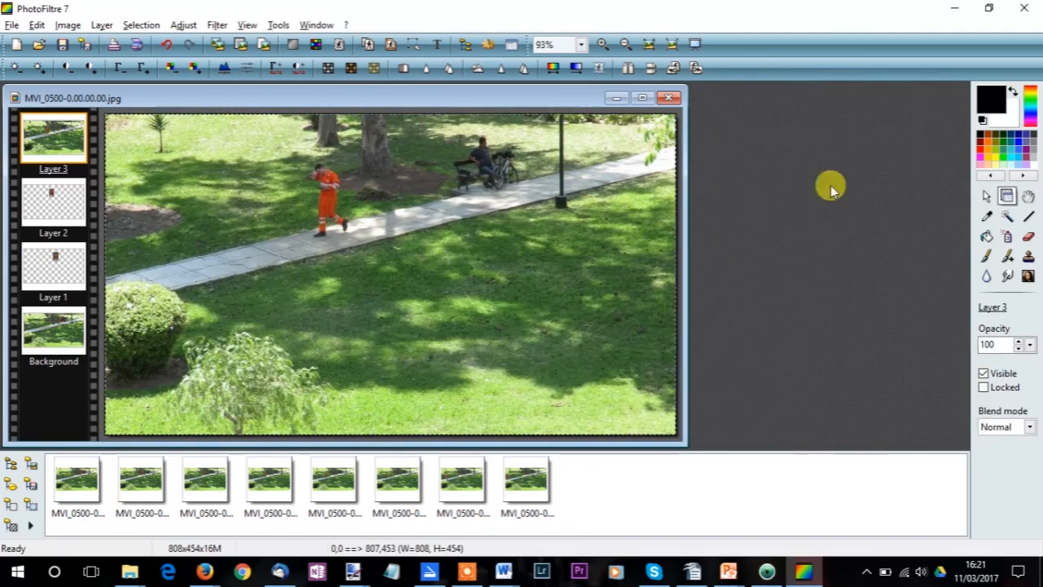
{"action": "left_click_drag", "start_coordinate": [301, 159], "coordinate": [350, 238]}
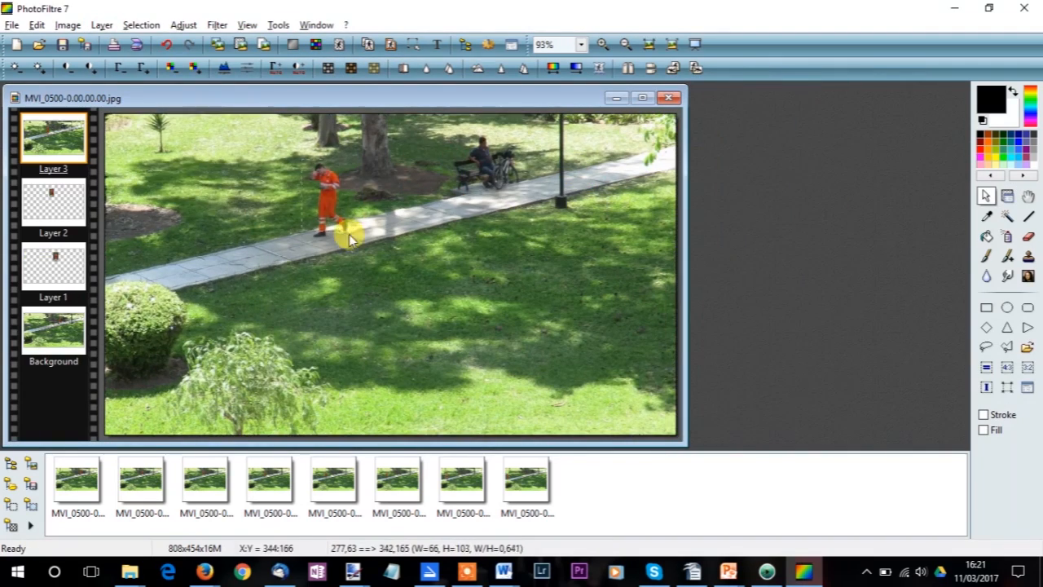
{"action": "left_click", "coordinate": [141, 25]}
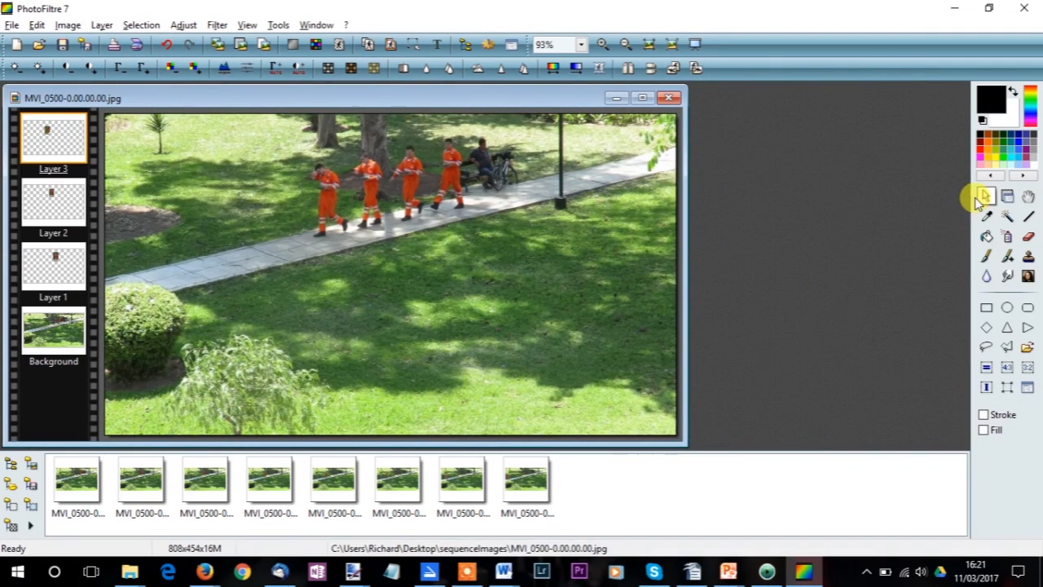
Add the remaining sequence images as Layers 4 to 7, keeping only the area around the walker in orange on each.
{"action": "left_click", "coordinate": [104, 25]}
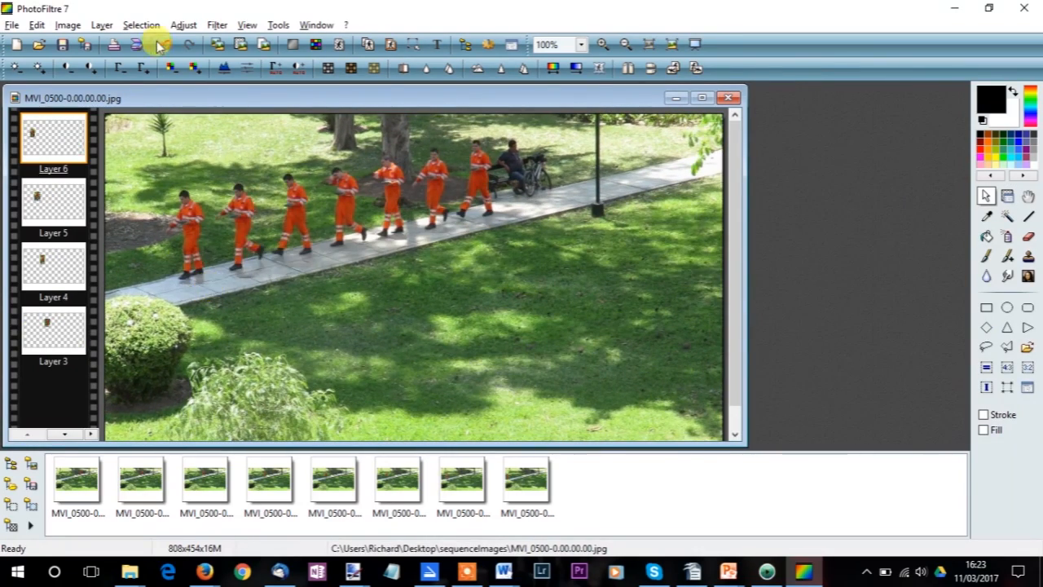
{"action": "left_click", "coordinate": [152, 40]}
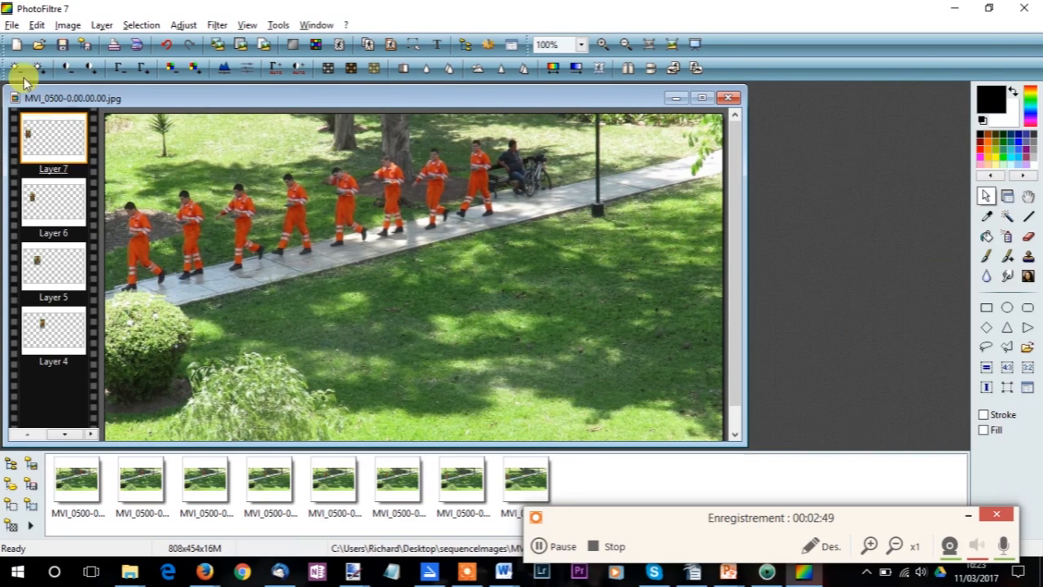
Save the layered composite in the sequenceImages folder as a JPEG named chronophotographie, with compression 90 and standard encoding.
{"action": "left_click", "coordinate": [13, 26]}
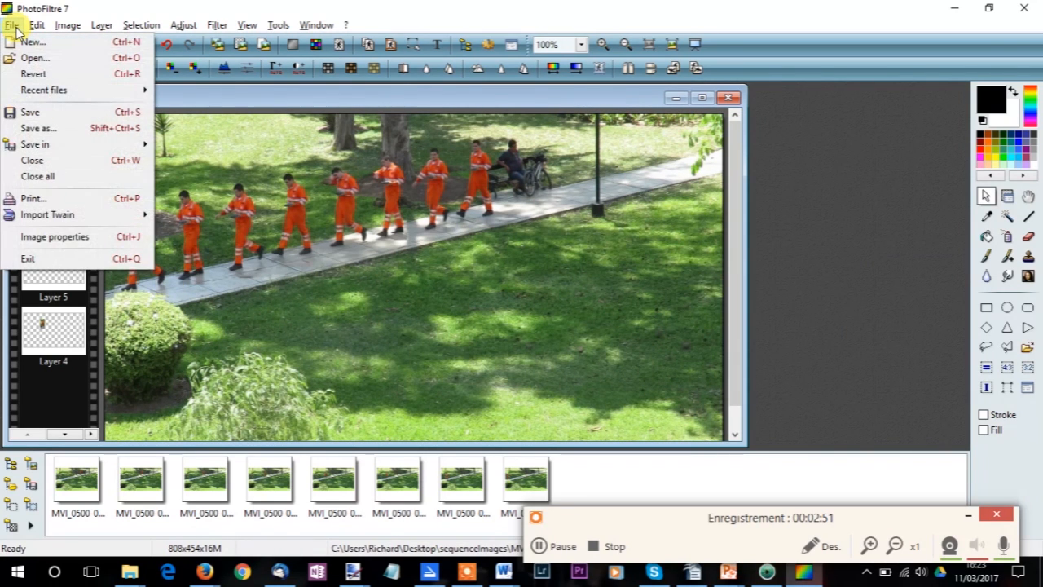
{"action": "left_click", "coordinate": [44, 130]}
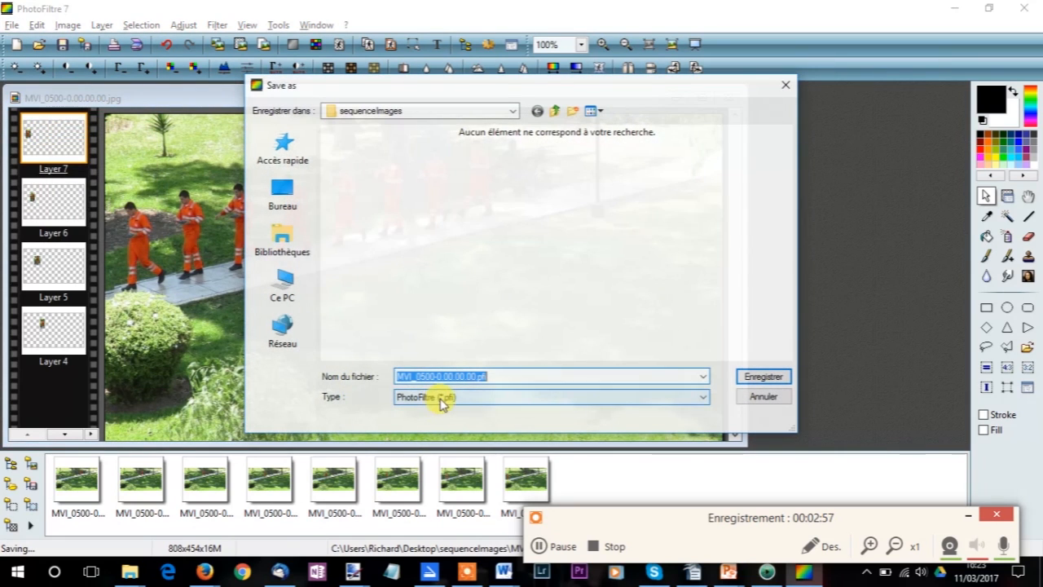
{"action": "left_click", "coordinate": [441, 399]}
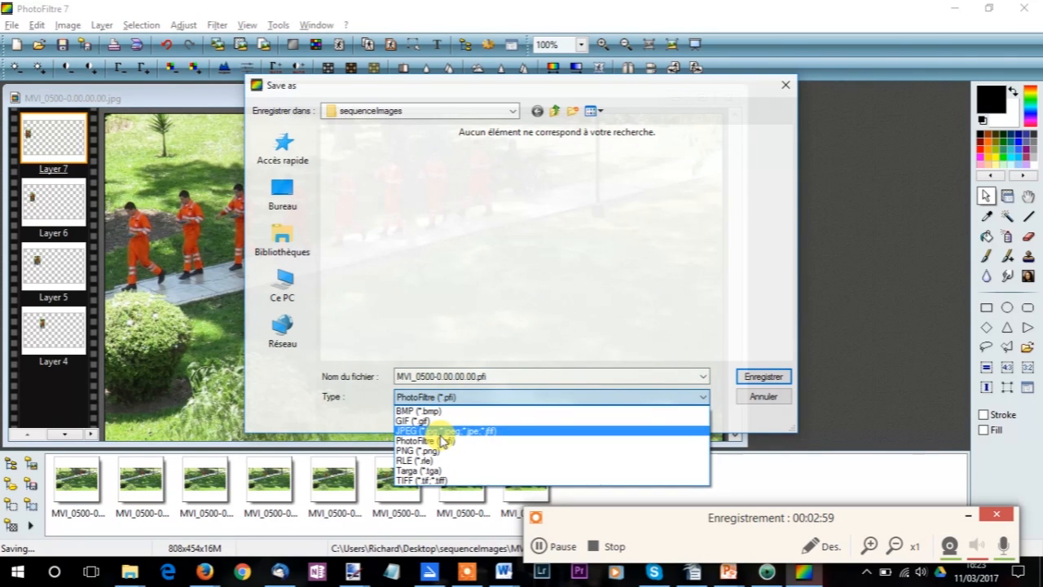
{"action": "left_click", "coordinate": [441, 430]}
{"action": "double_click", "coordinate": [503, 379]}
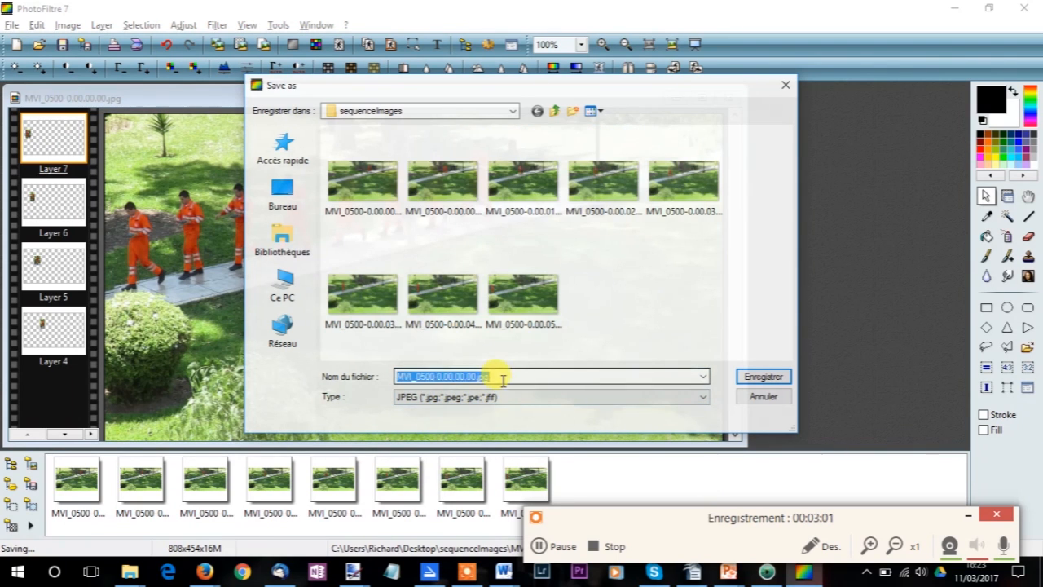
{"action": "type", "text": "chron"}
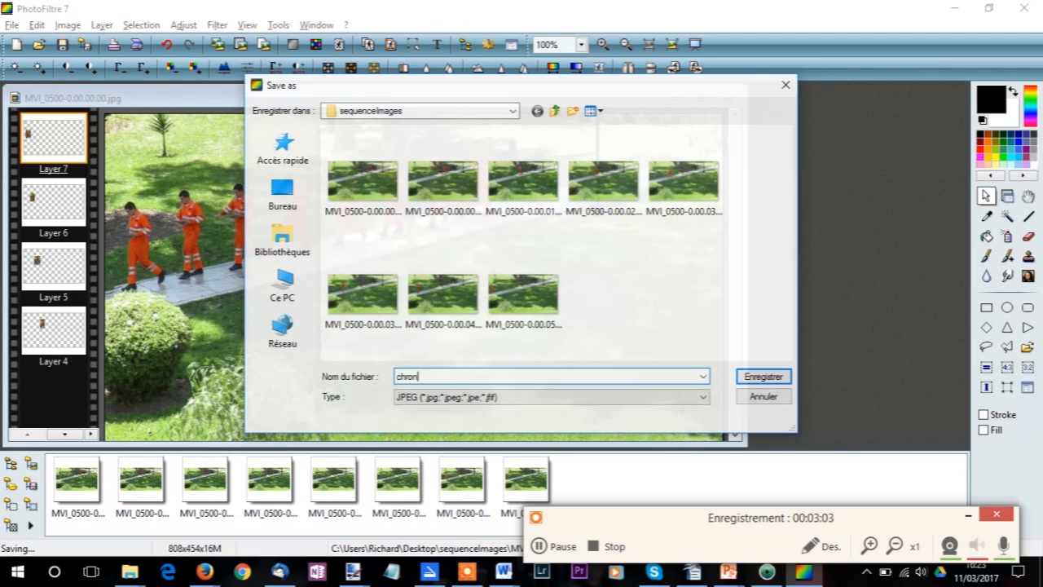
{"action": "type", "text": "ophotographie"}
{"action": "left_click", "coordinate": [760, 377]}
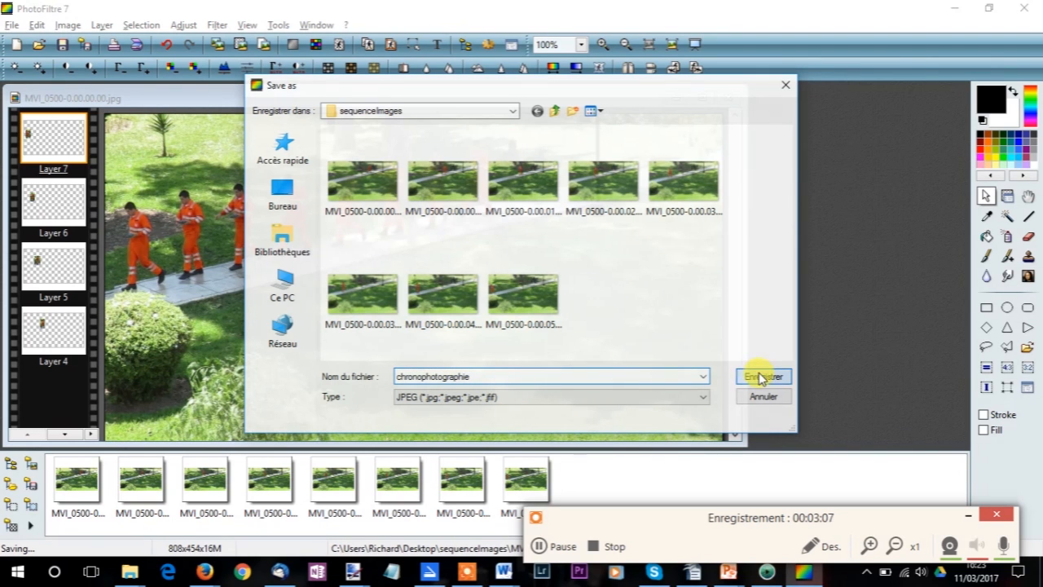
{"action": "left_click", "coordinate": [560, 327]}
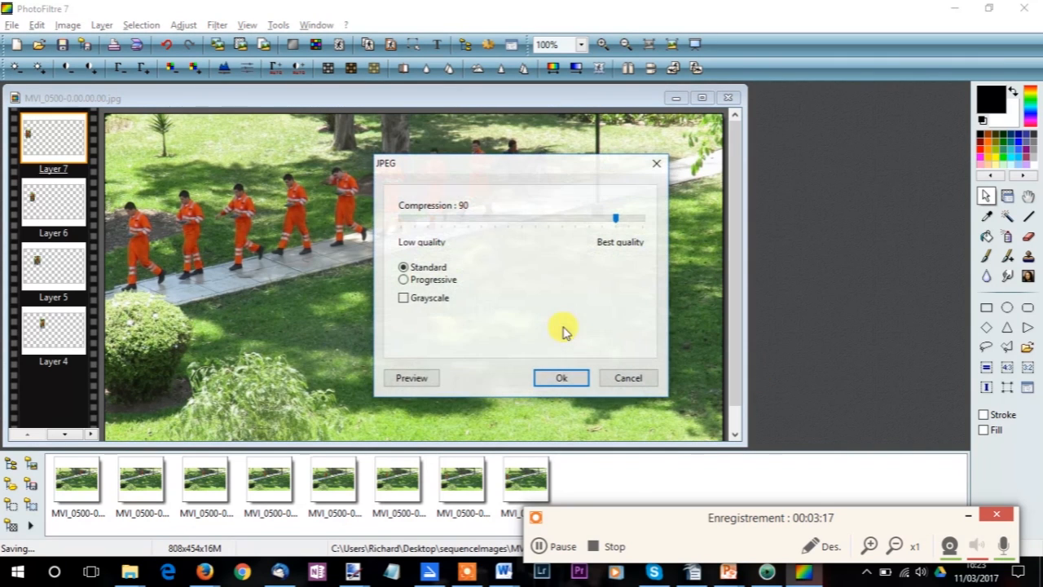
{"action": "left_click", "coordinate": [555, 378]}
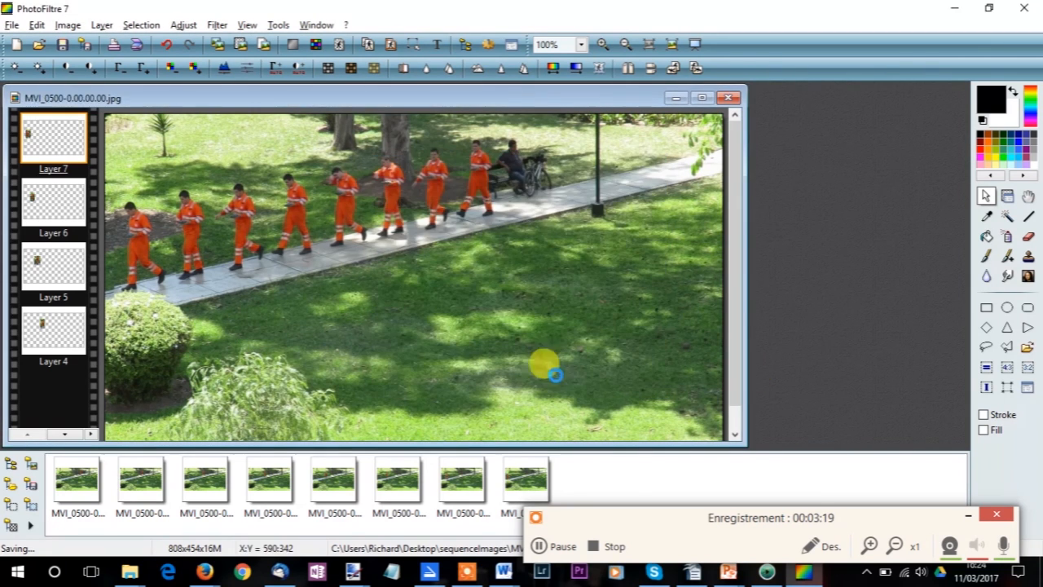